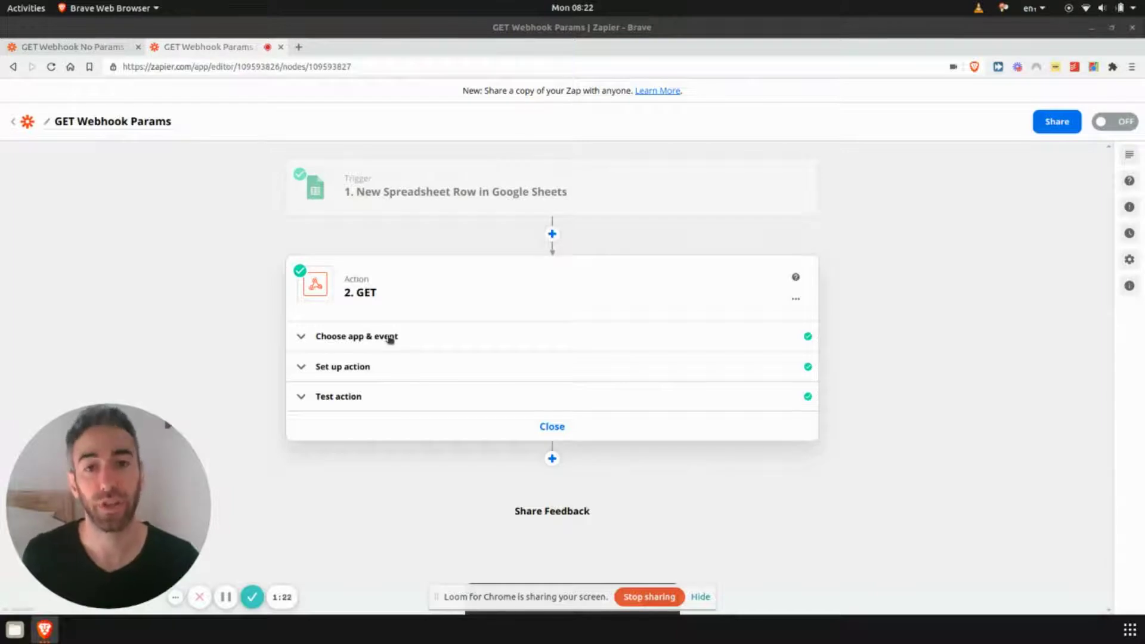
Step: Bring the browser window showing the GET Webhook Params zap into focus
click(250, 295)
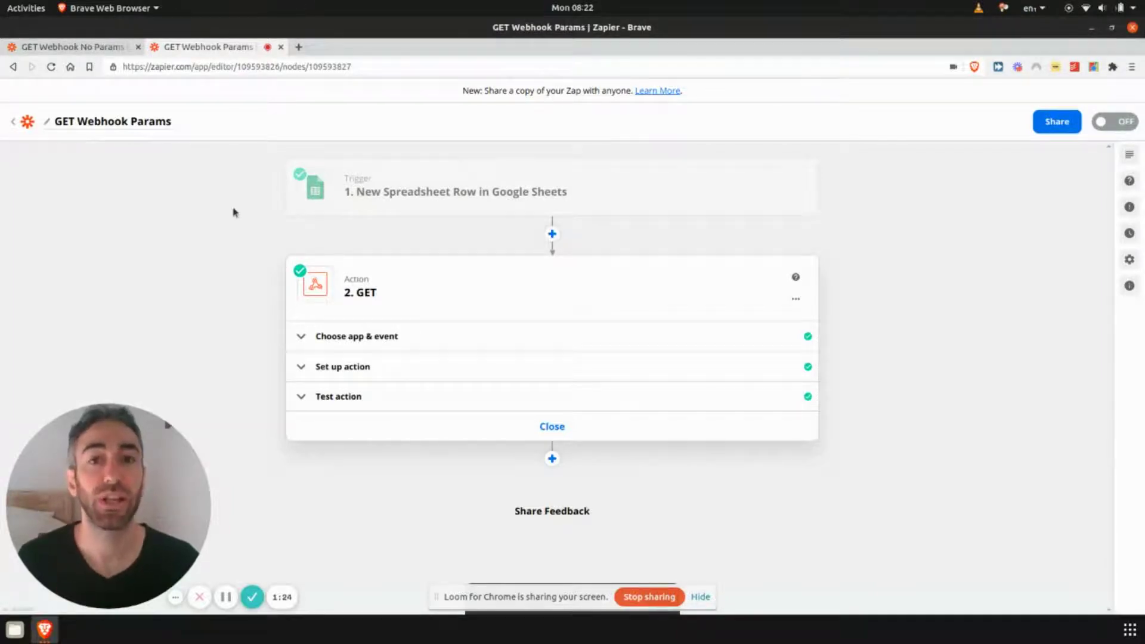
Step: Switch to the GET Webhook No Params zap and keep GET as its action event
click(122, 48)
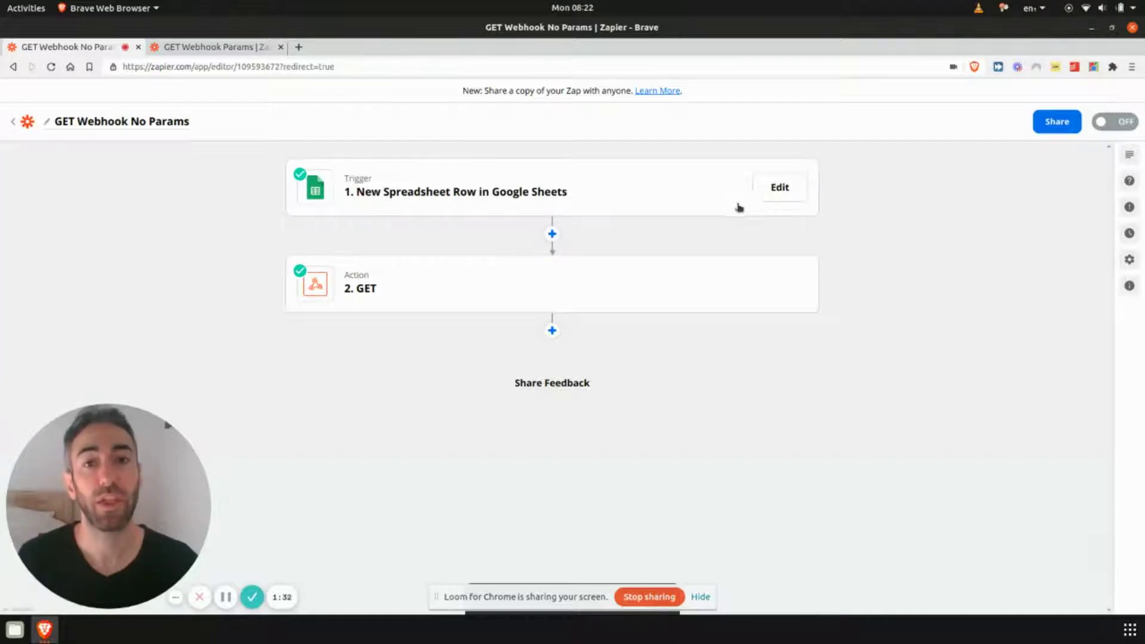
click(441, 290)
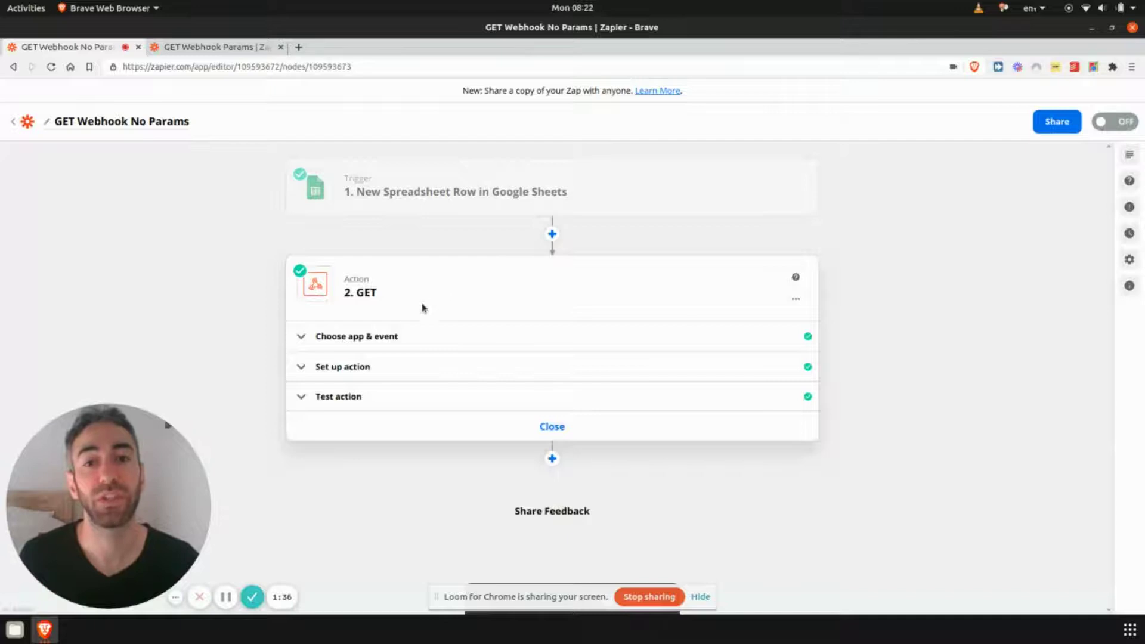
click(391, 338)
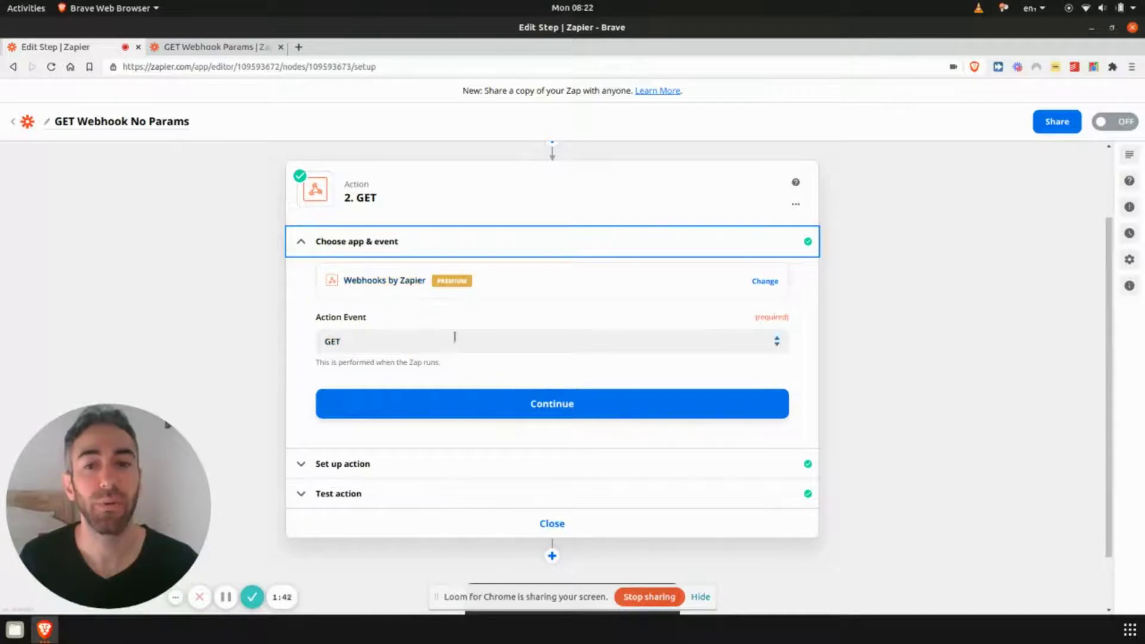
click(388, 341)
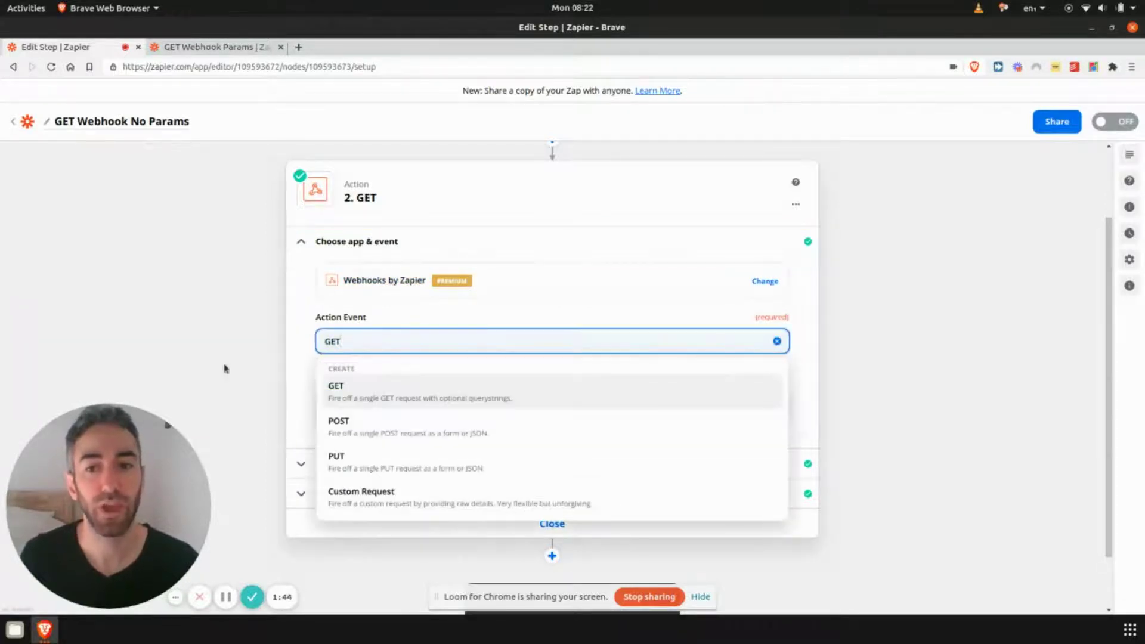
click(279, 391)
Step: Show the setup with the CoinGecko exchange_rates URL, then bring up the public-APIs list window
click(320, 392)
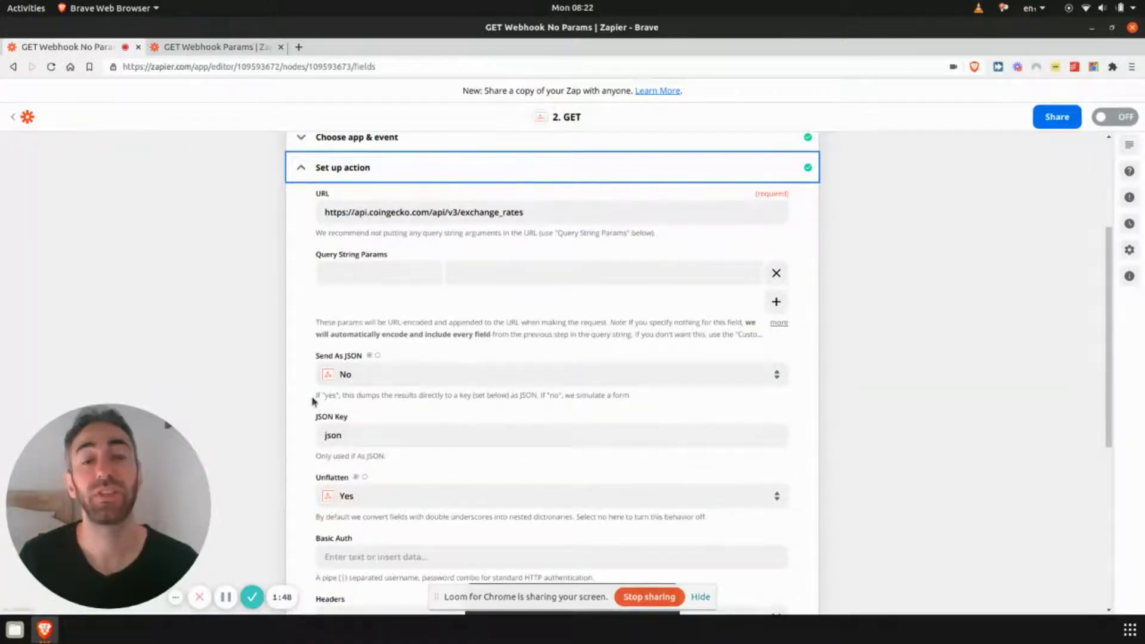
triple_click(573, 211)
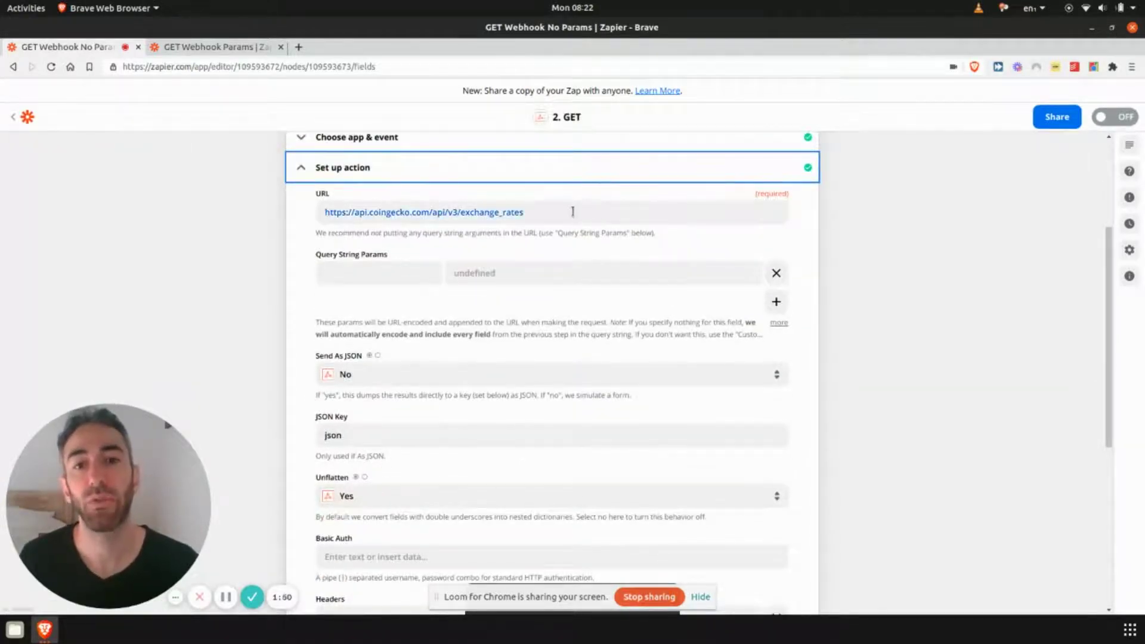
click(572, 211)
click(245, 276)
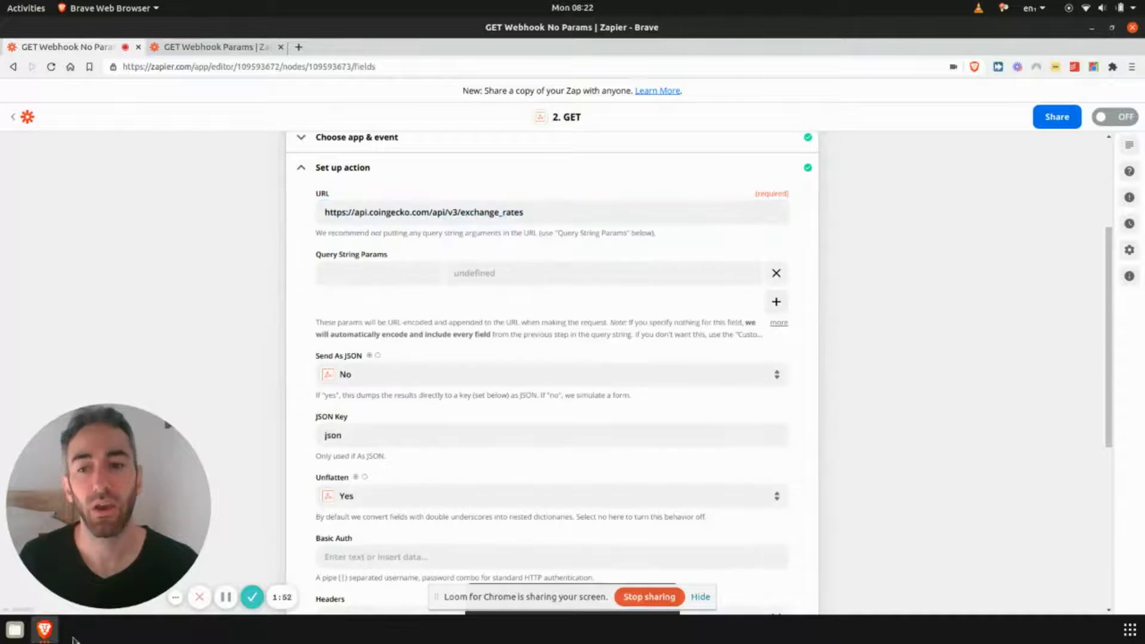
click(48, 632)
Step: Browse the CoinGecko and Agify entries in the Mixed Analytics API table, then return to Zapier
click(410, 558)
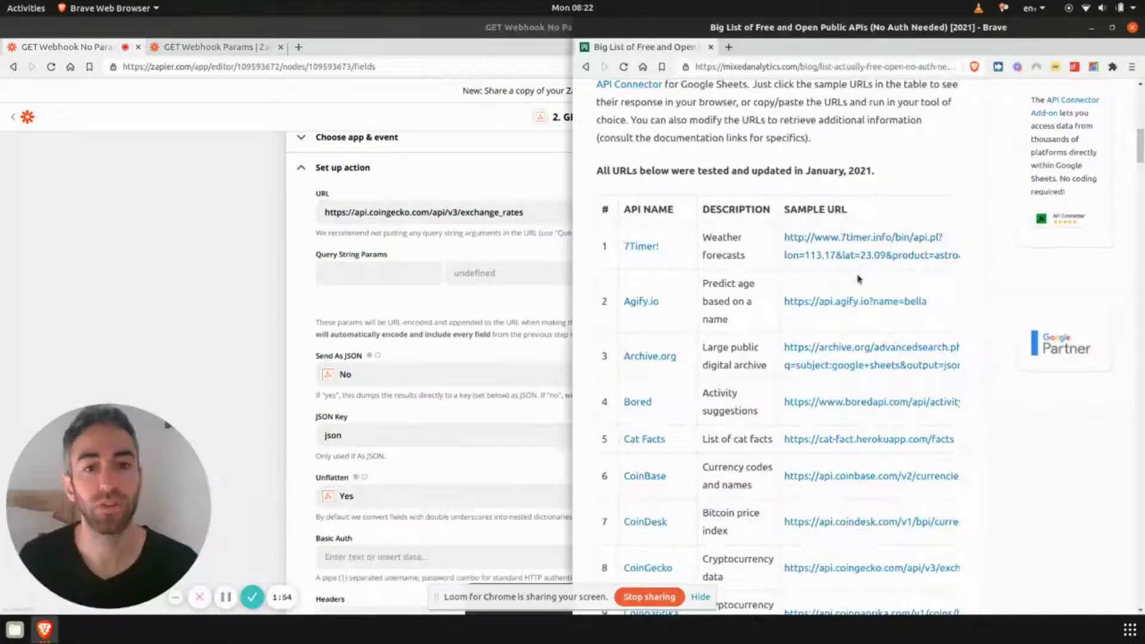
scroll(859, 277, up, 3)
scroll(859, 277, up, 6)
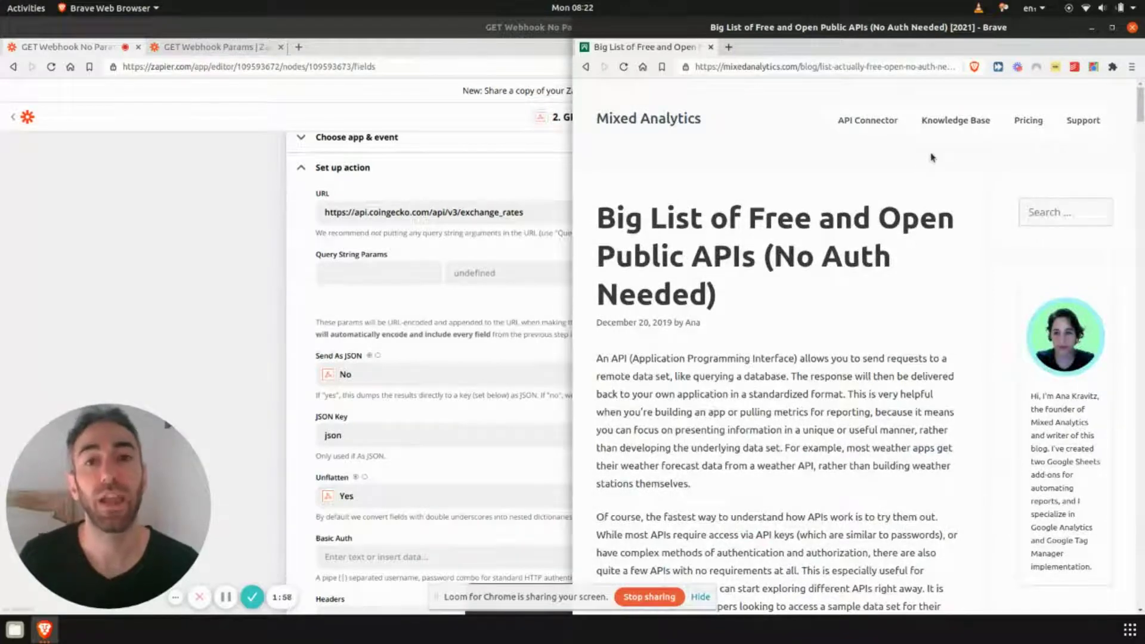
scroll(931, 158, down, 9)
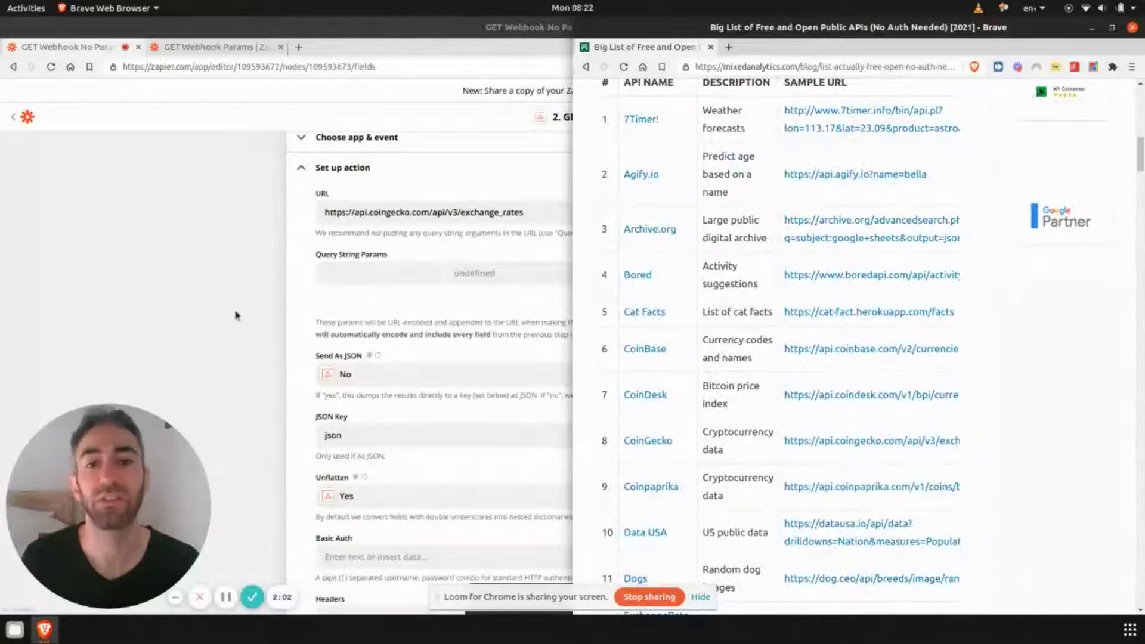
click(219, 303)
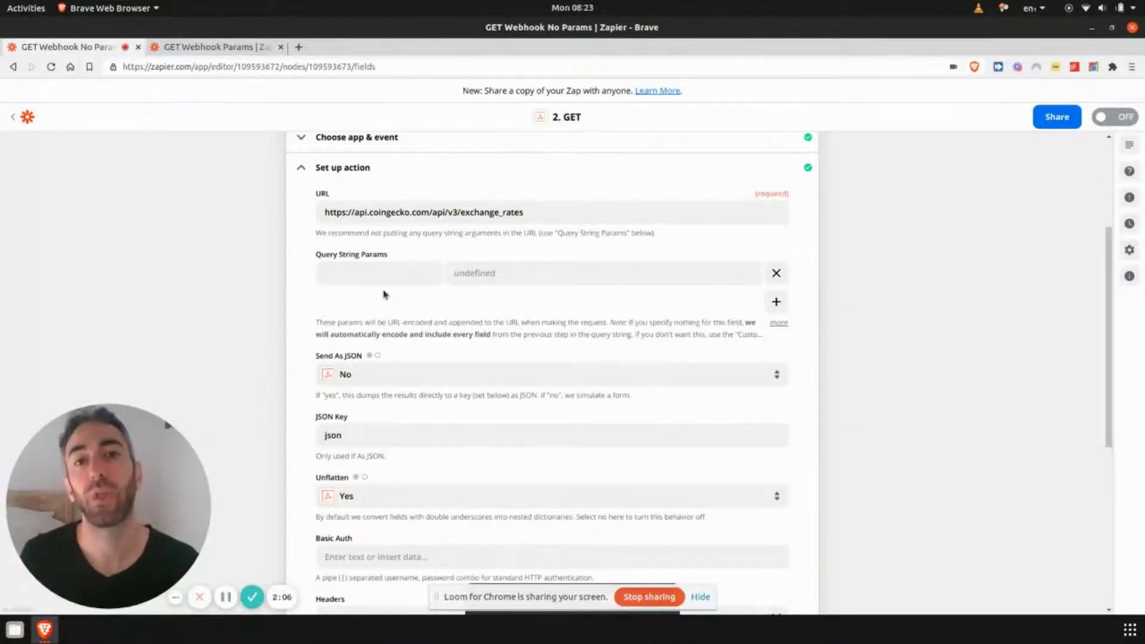
scroll(381, 304, down, 1)
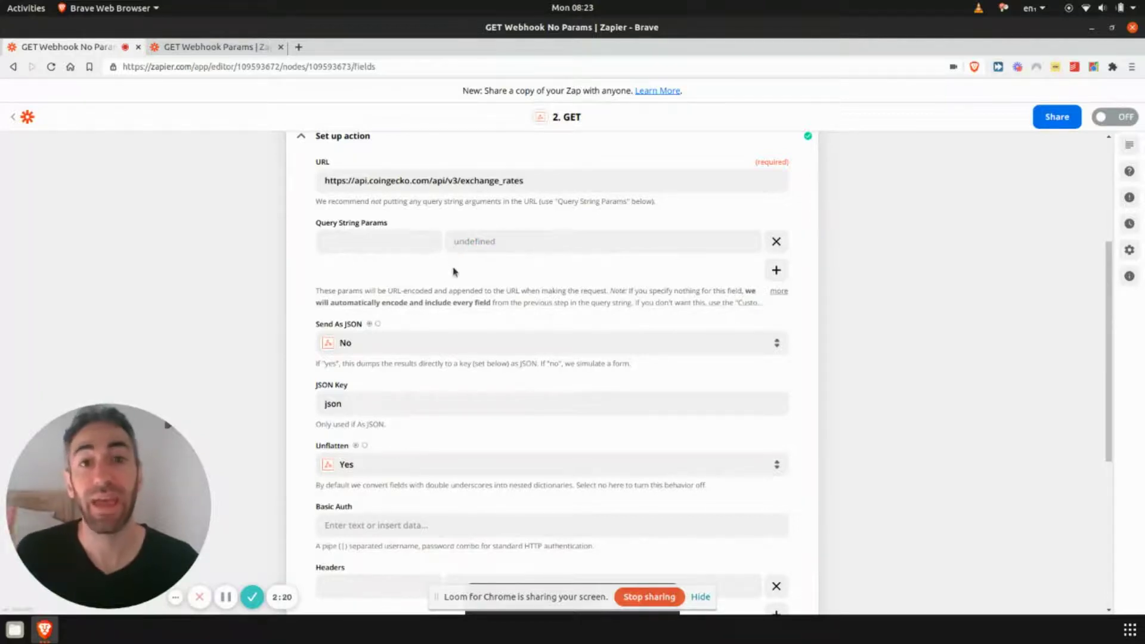
scroll(455, 272, down, 3)
scroll(453, 267, down, 1)
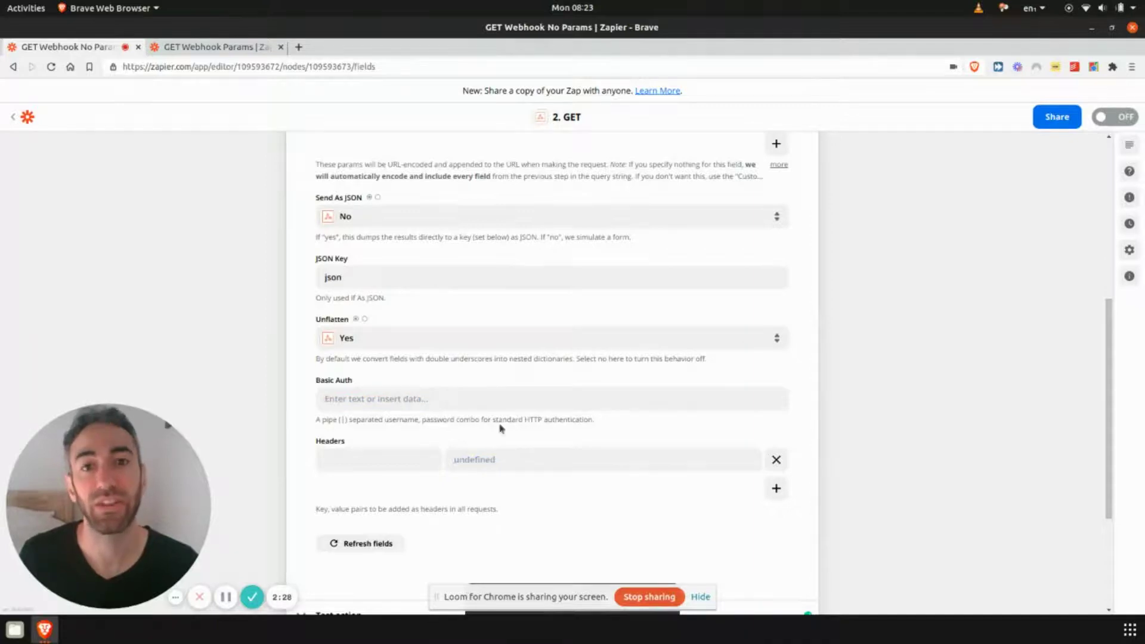
scroll(498, 424, up, 7)
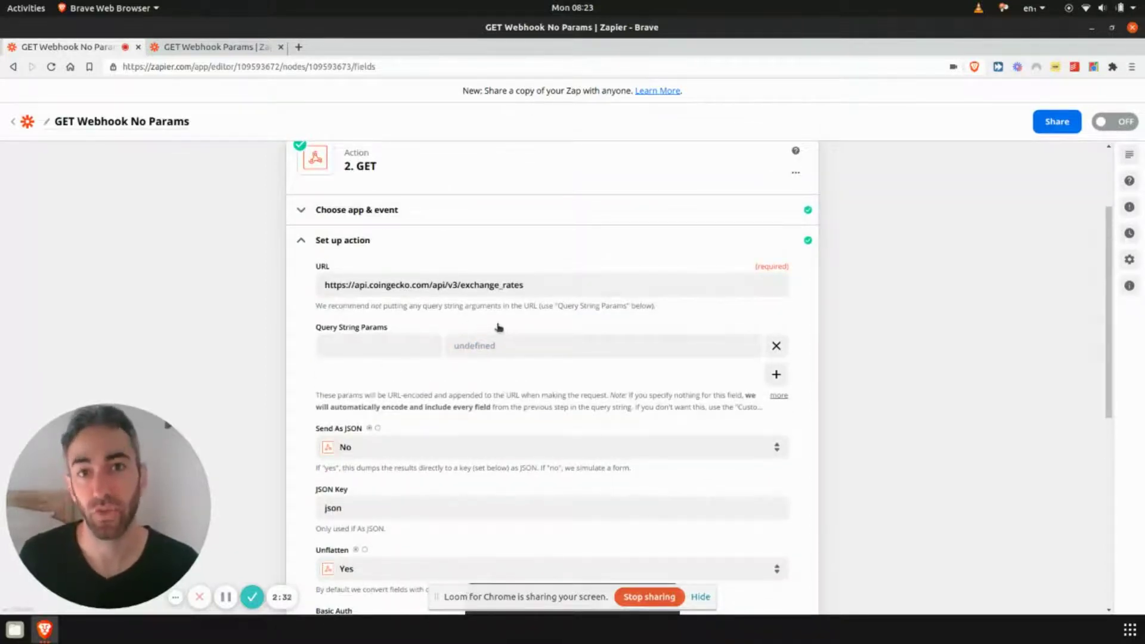
scroll(412, 358, down, 8)
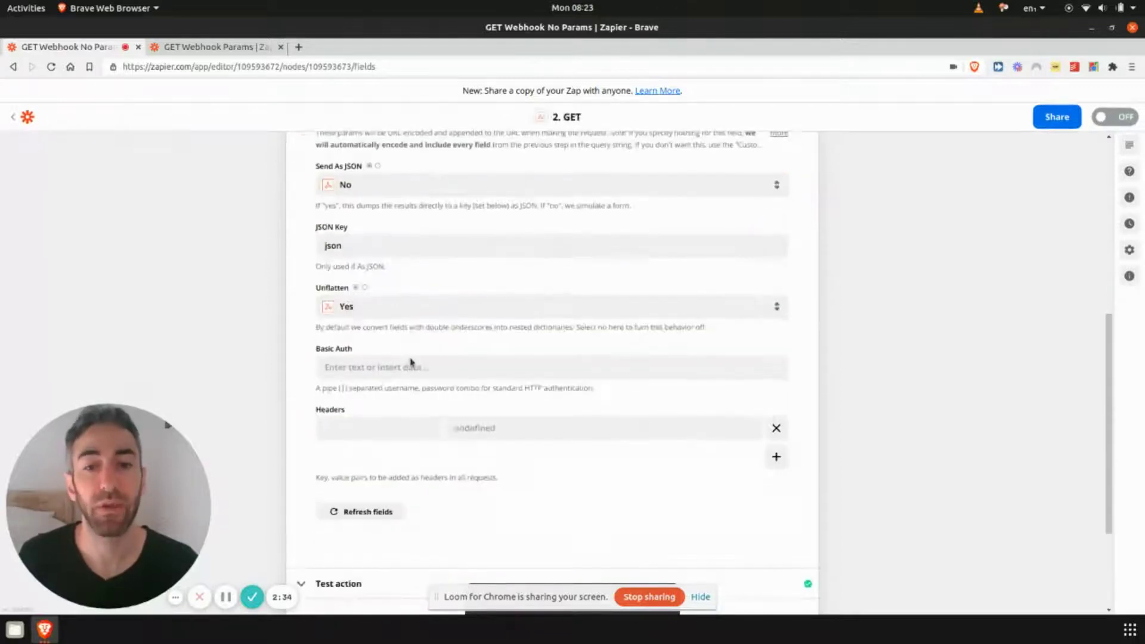
scroll(411, 361, up, 6)
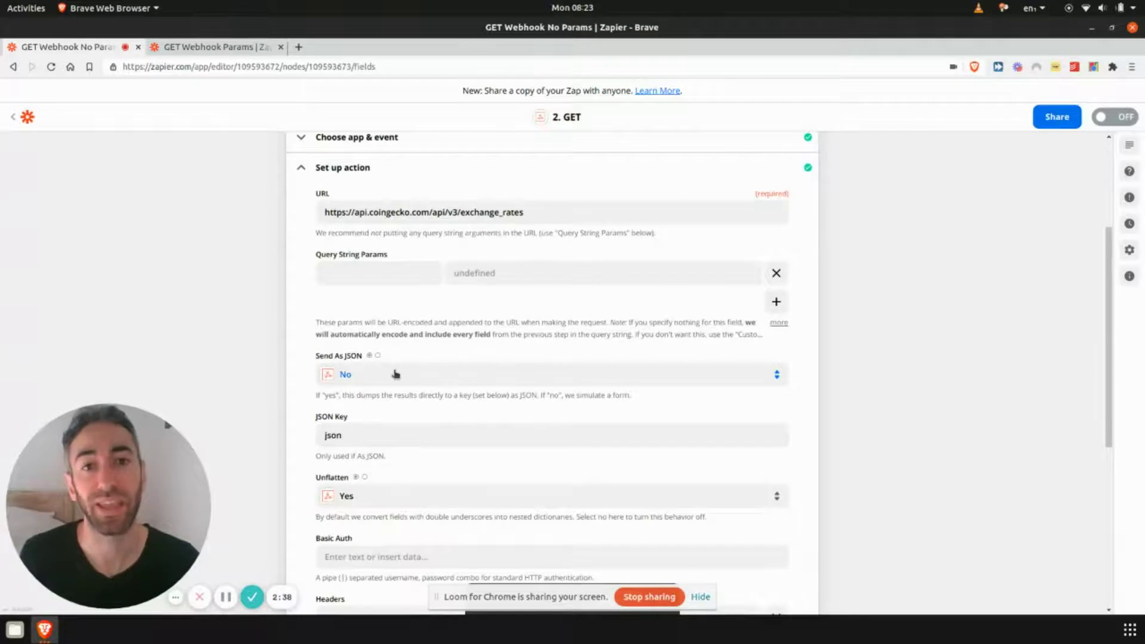
scroll(394, 376, down, 10)
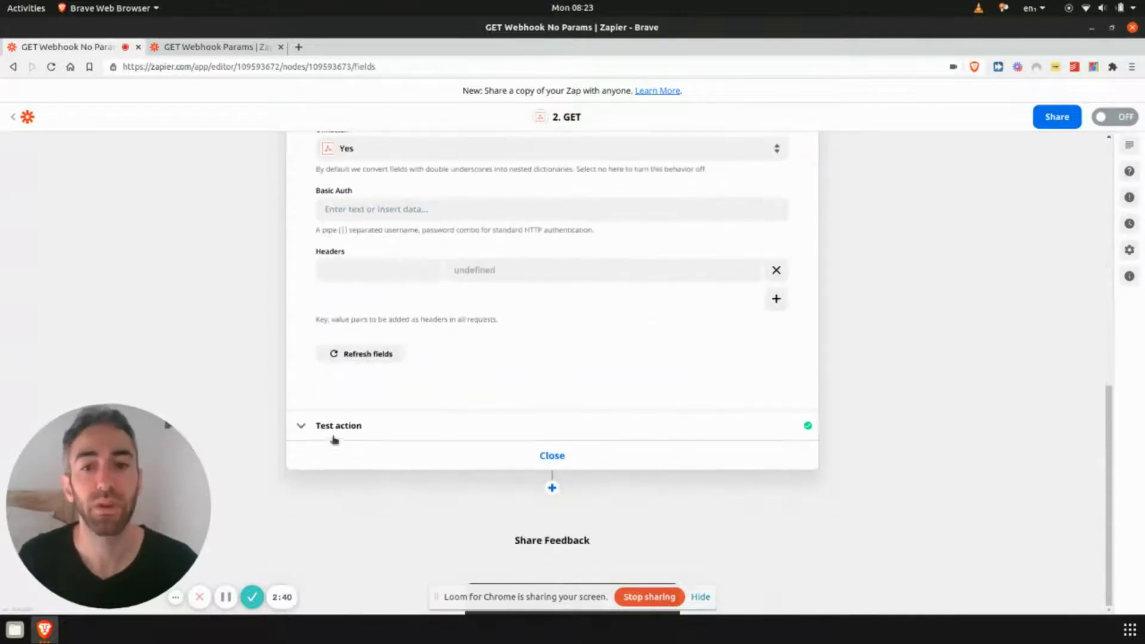
Step: Retest the CoinGecko GET request and look through the returned exchange-rate data
click(341, 427)
scroll(406, 351, down, 10)
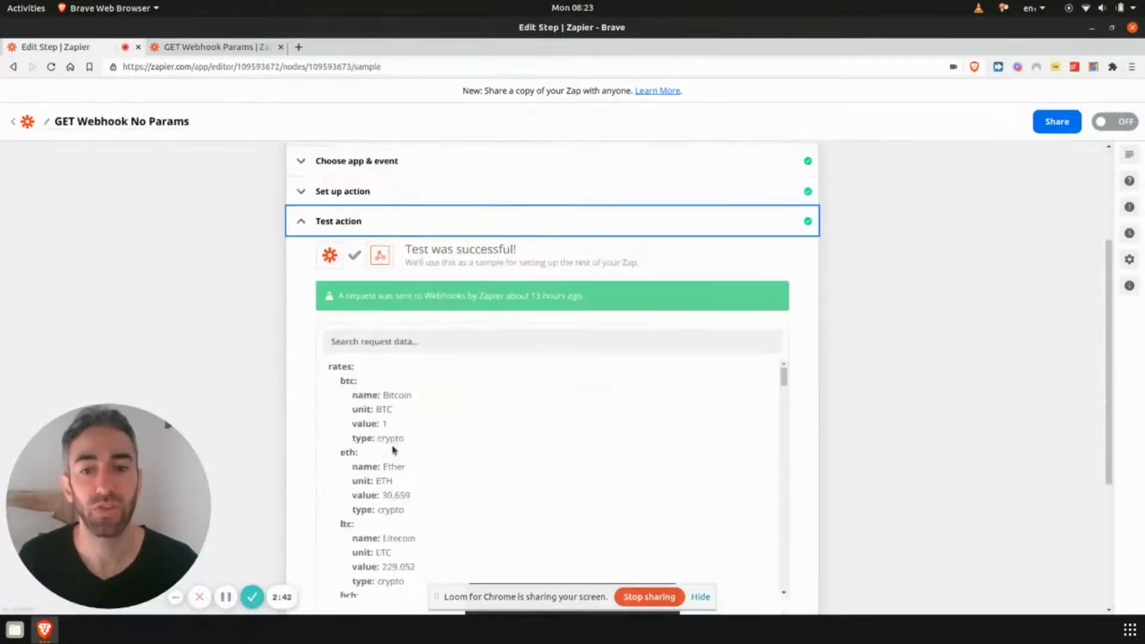
click(417, 404)
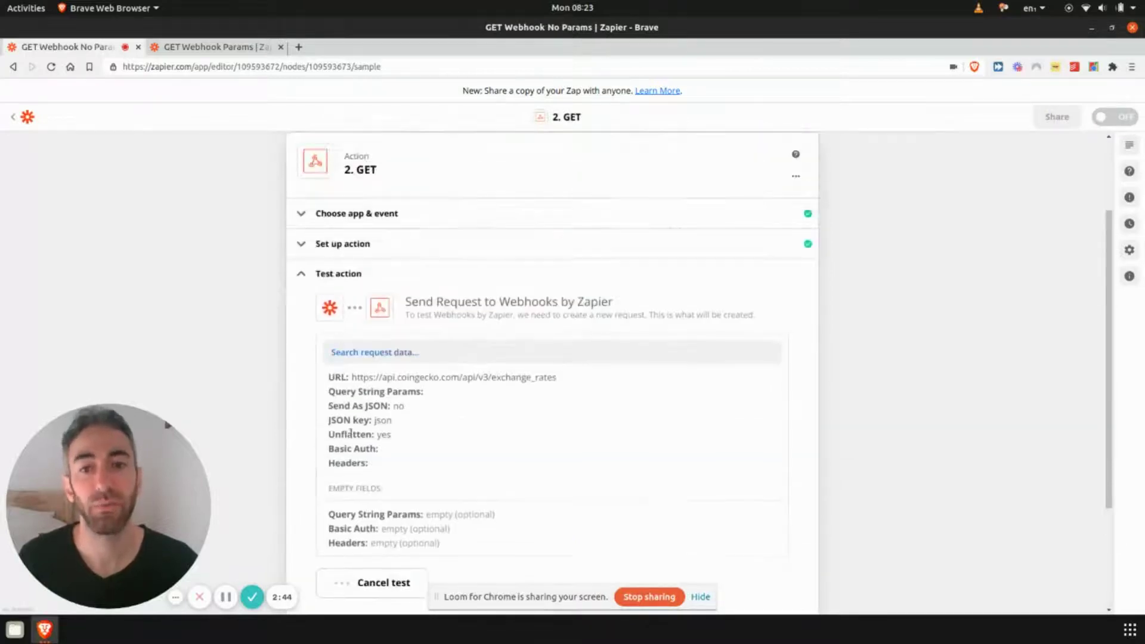
scroll(381, 427, down, 3)
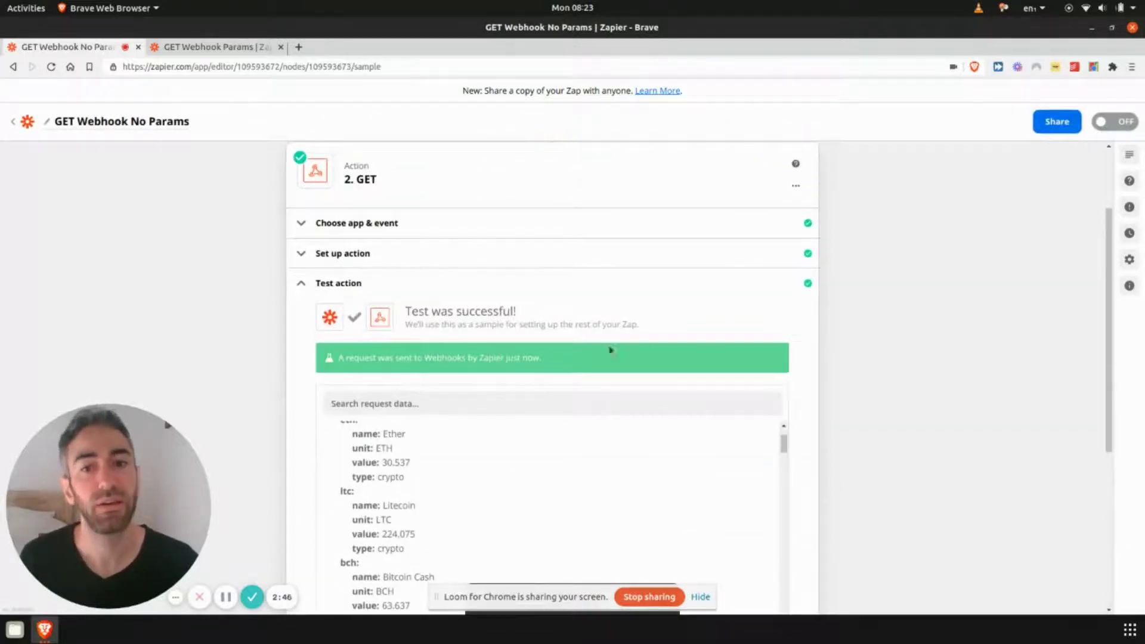
scroll(248, 340, down, 3)
scroll(685, 324, up, 3)
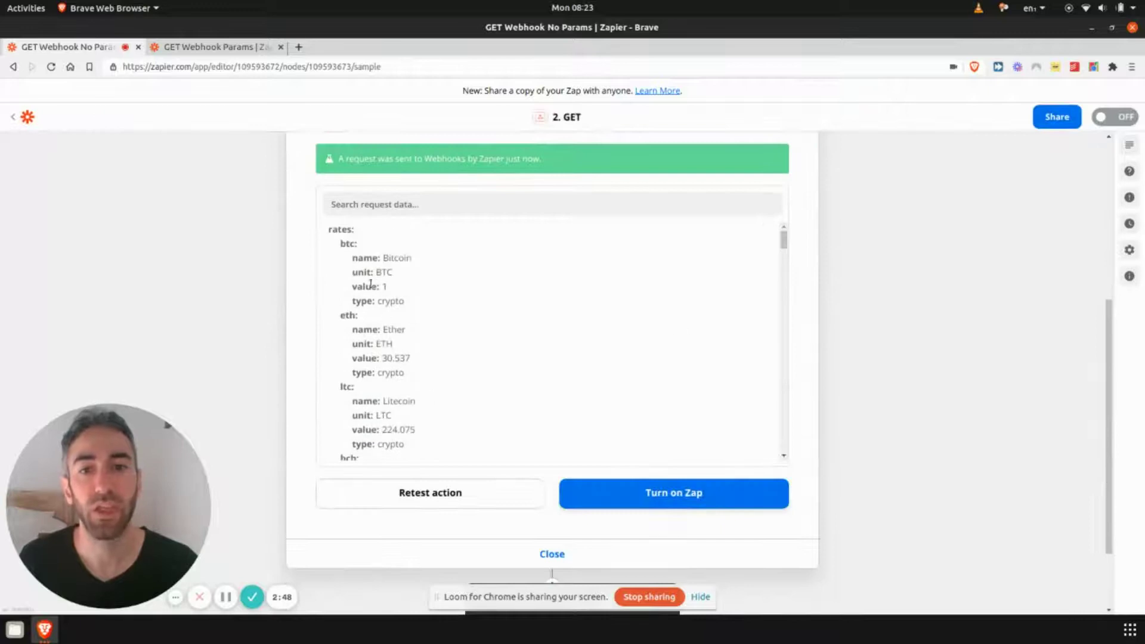
double_click(332, 231)
click(619, 217)
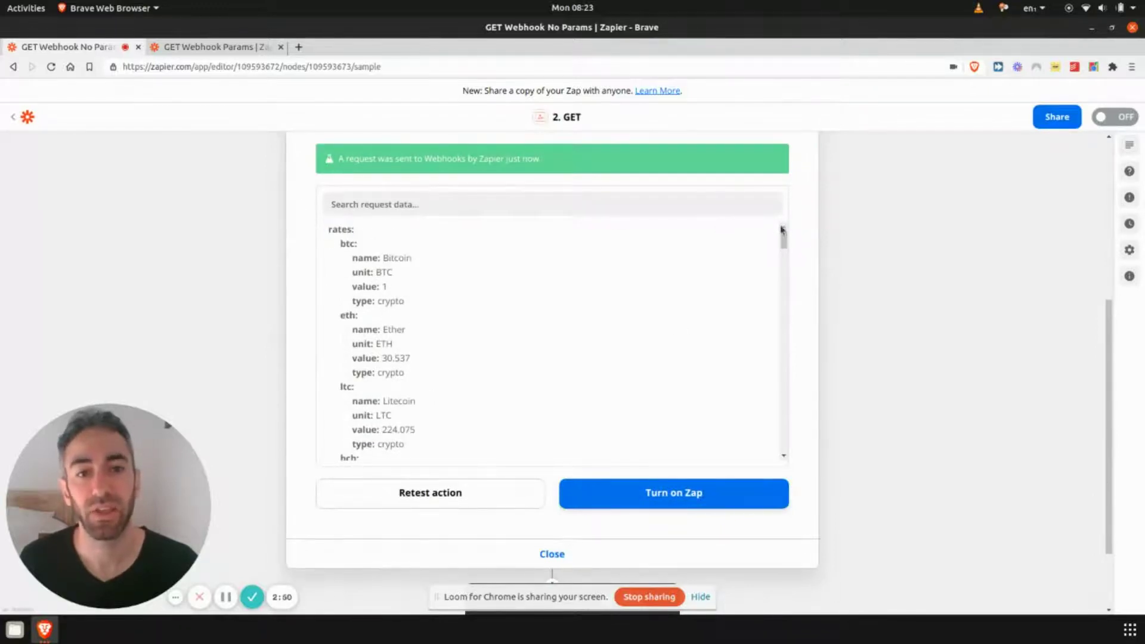
mouse_move(783, 231)
mouse_down()
mouse_move(798, 447)
mouse_move(792, 222)
mouse_up()
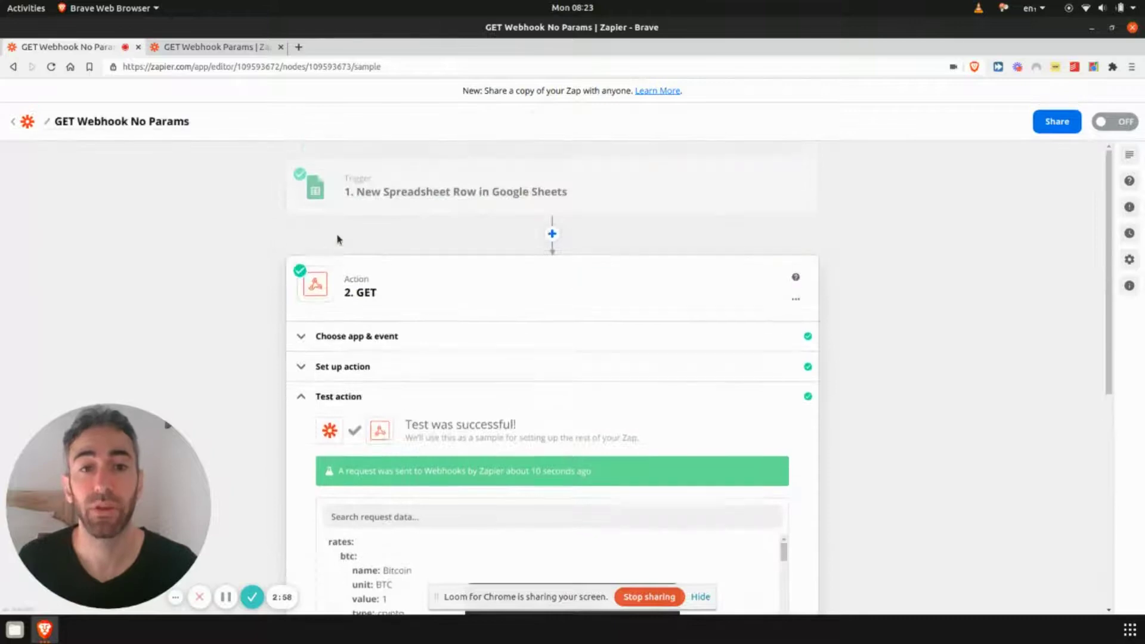
Step: Review the Webhooks GET event and select the CoinGecko exchange_rates URL in the setup
click(403, 348)
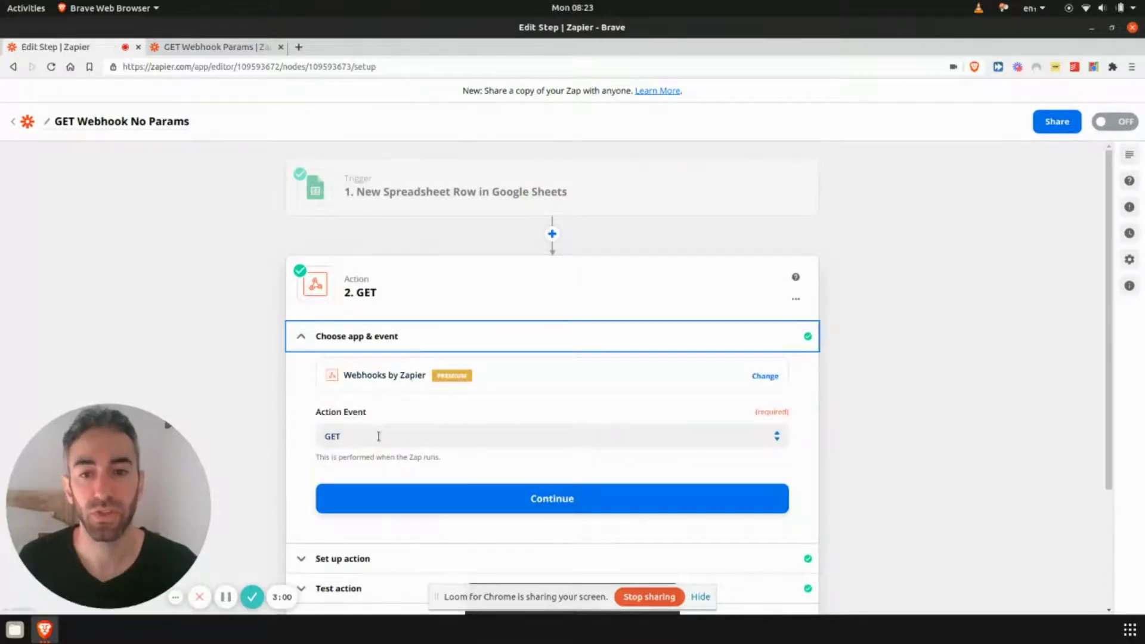
scroll(370, 477, down, 3)
click(386, 401)
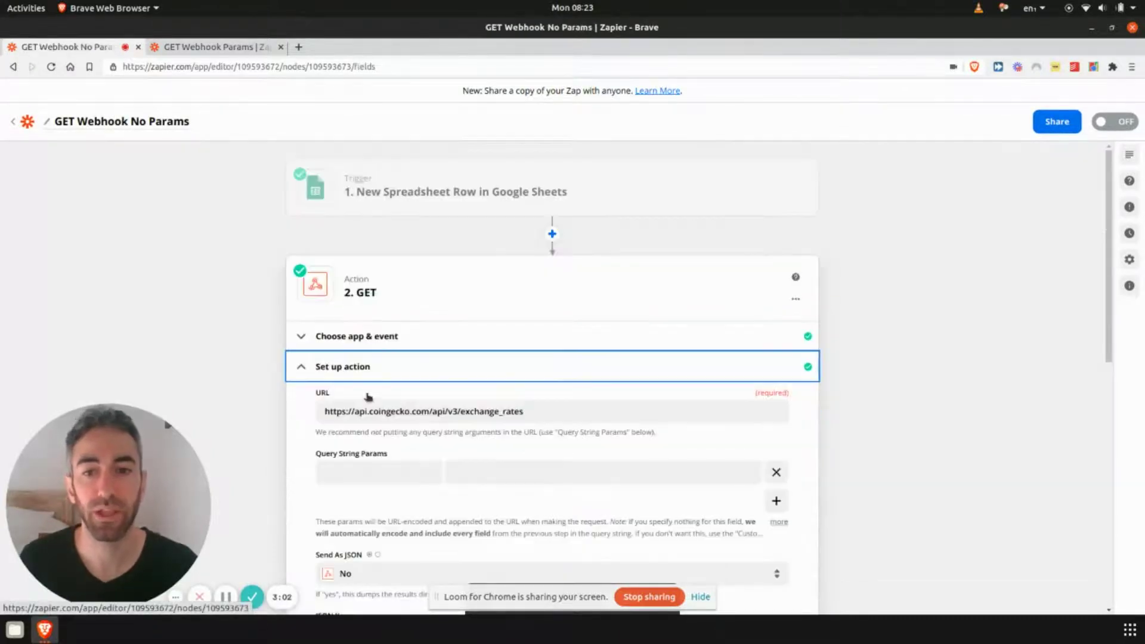
triple_click(361, 411)
key(ctrl+c)
key(ctrl+t)
key(ctrl+v)
key(Return)
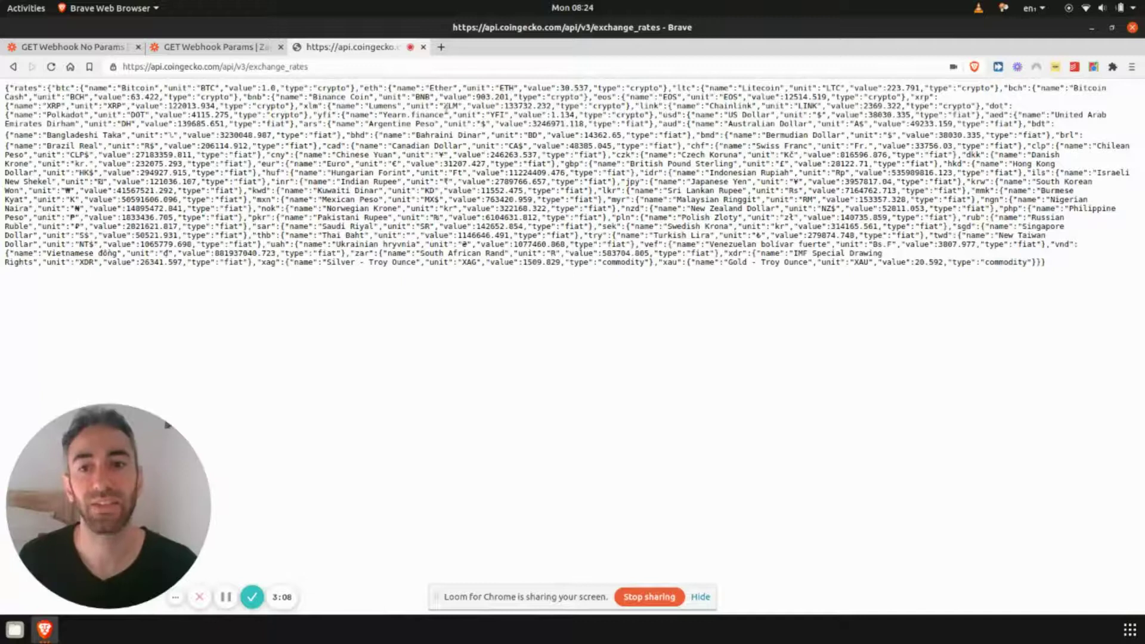
key(ctrl+l)
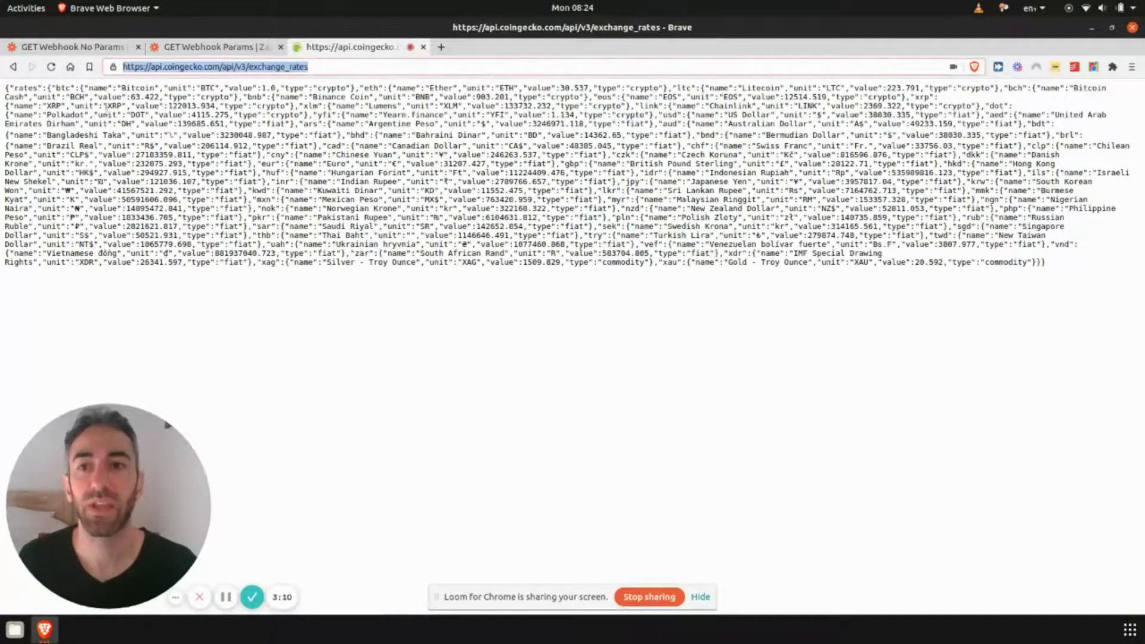
drag(5, 88, 1144, 305)
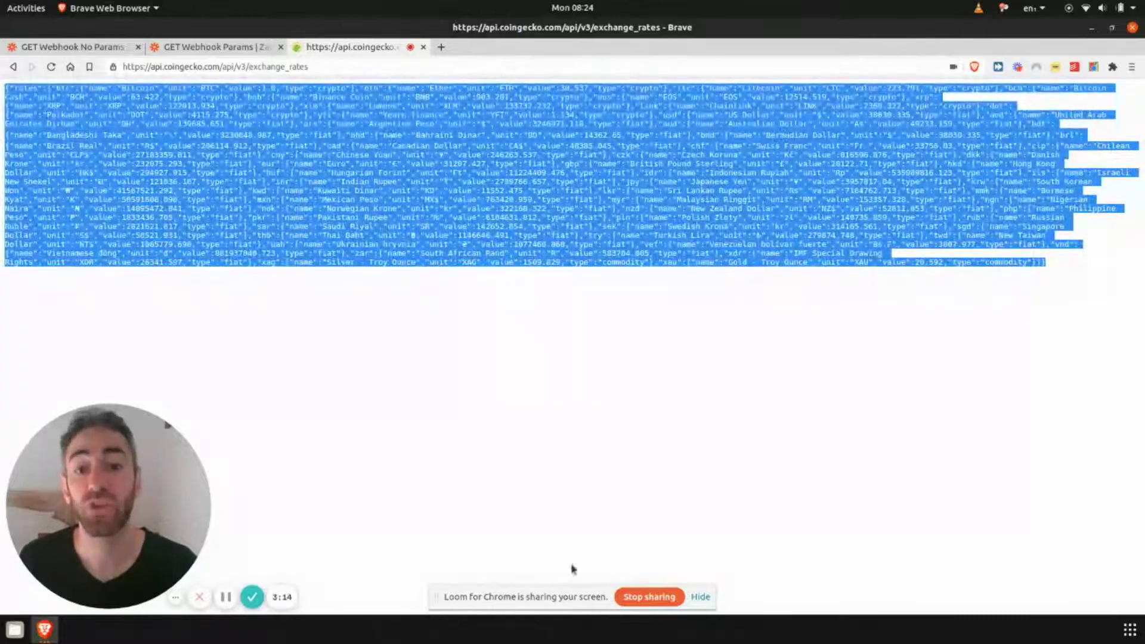
click(327, 150)
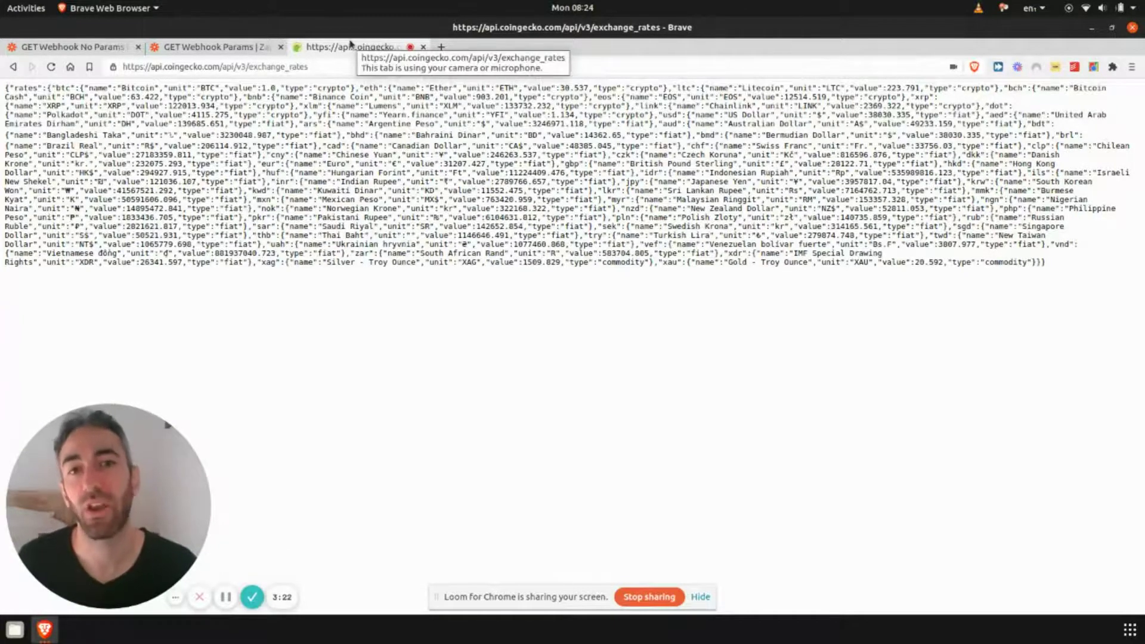
click(424, 47)
Step: Review the successful CoinGecko test sample, then switch to the GET Webhook Params zap
scroll(296, 322, down, 10)
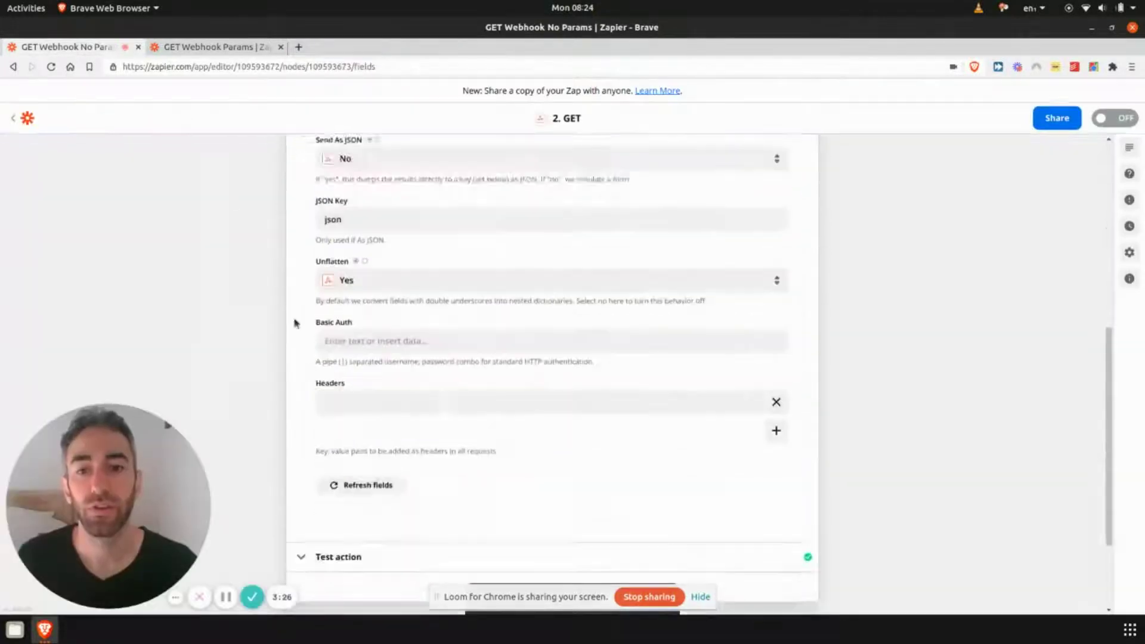
click(378, 427)
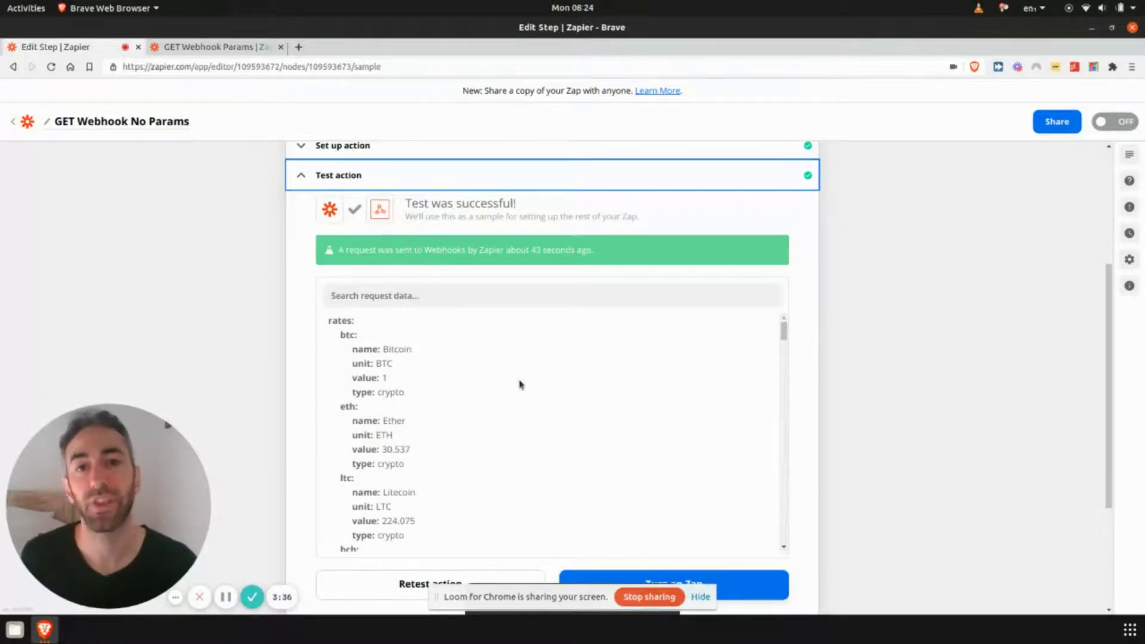
scroll(207, 212, up, 4)
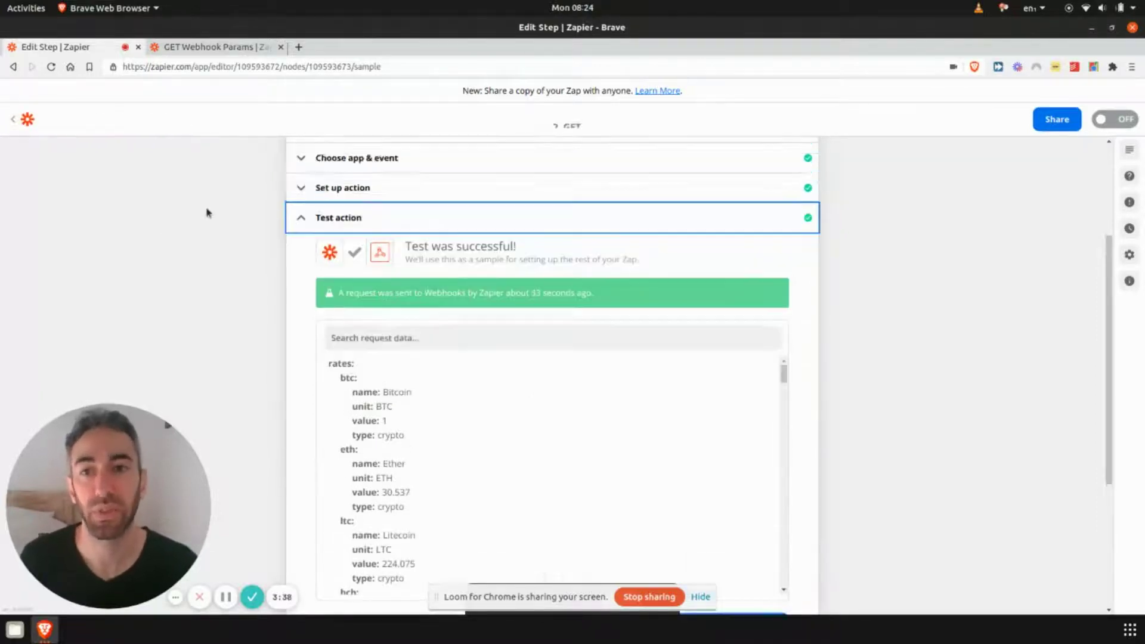
click(179, 49)
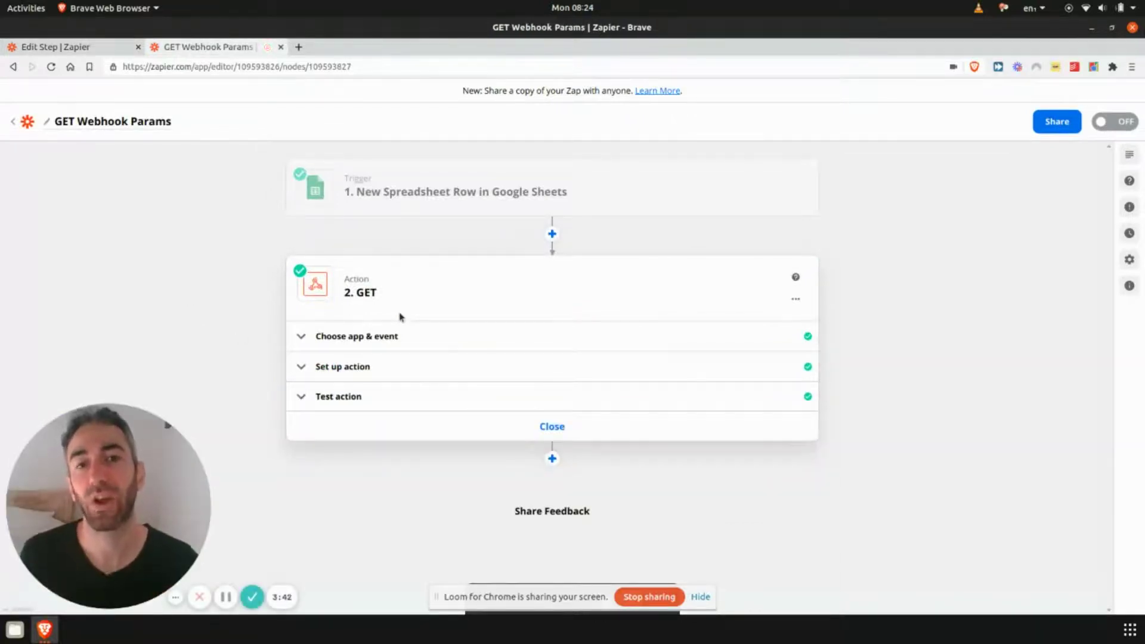
click(385, 336)
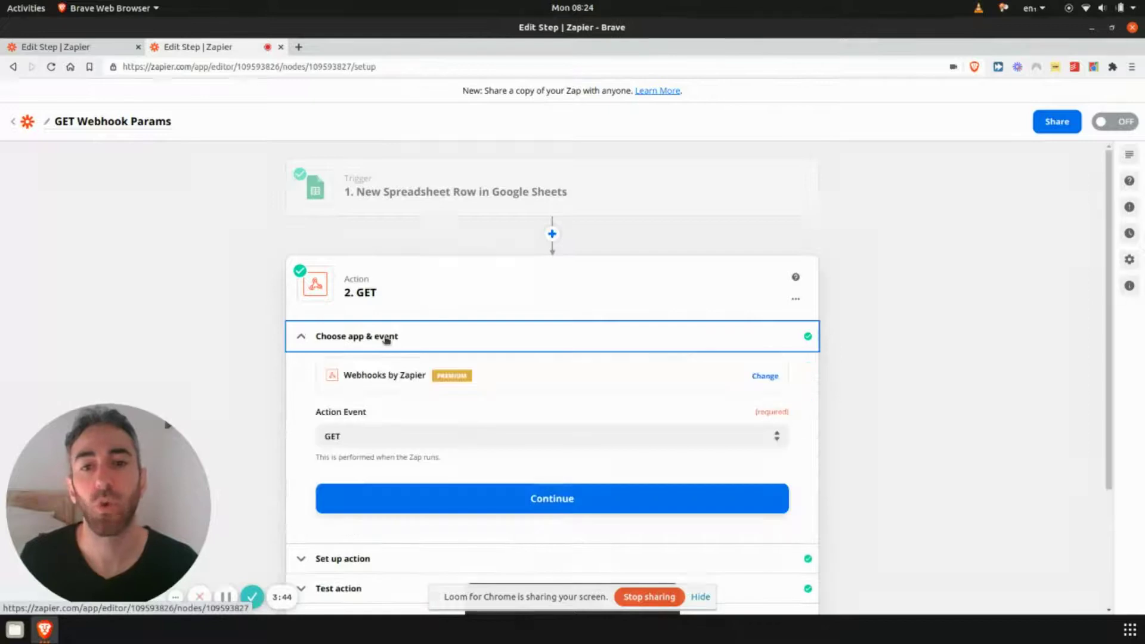
click(368, 501)
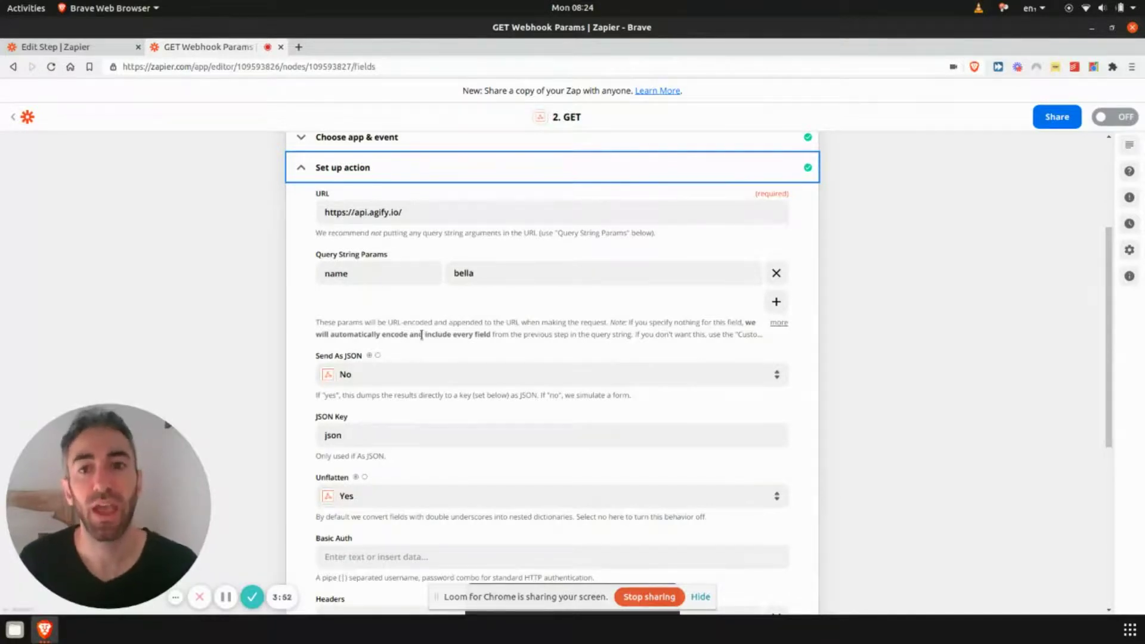
scroll(421, 334, up, 2)
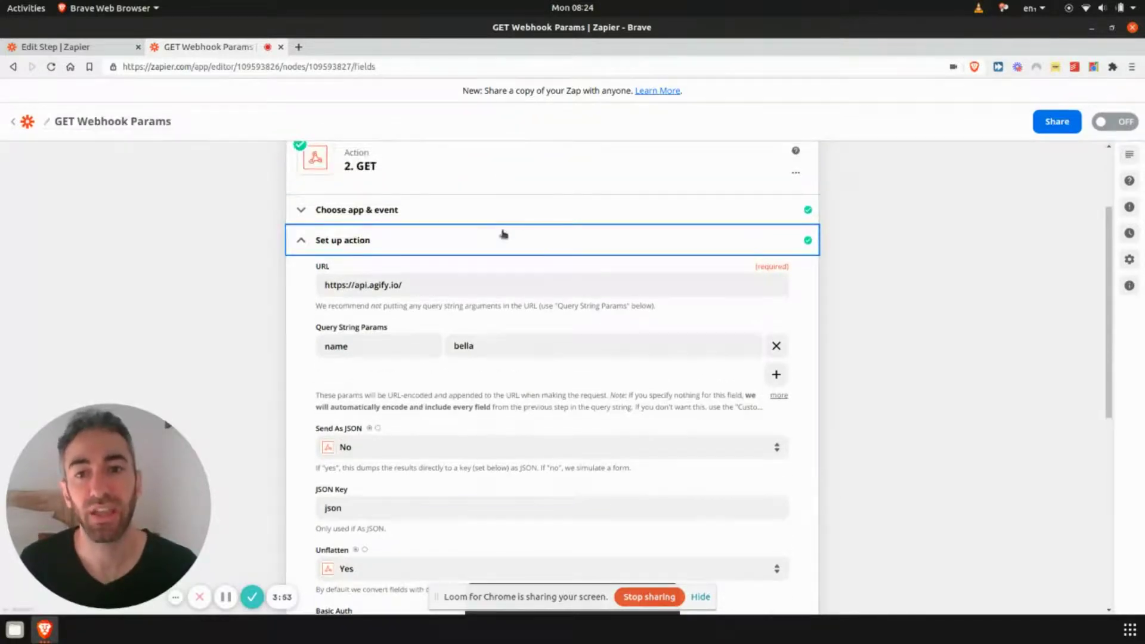
click(433, 287)
click(201, 321)
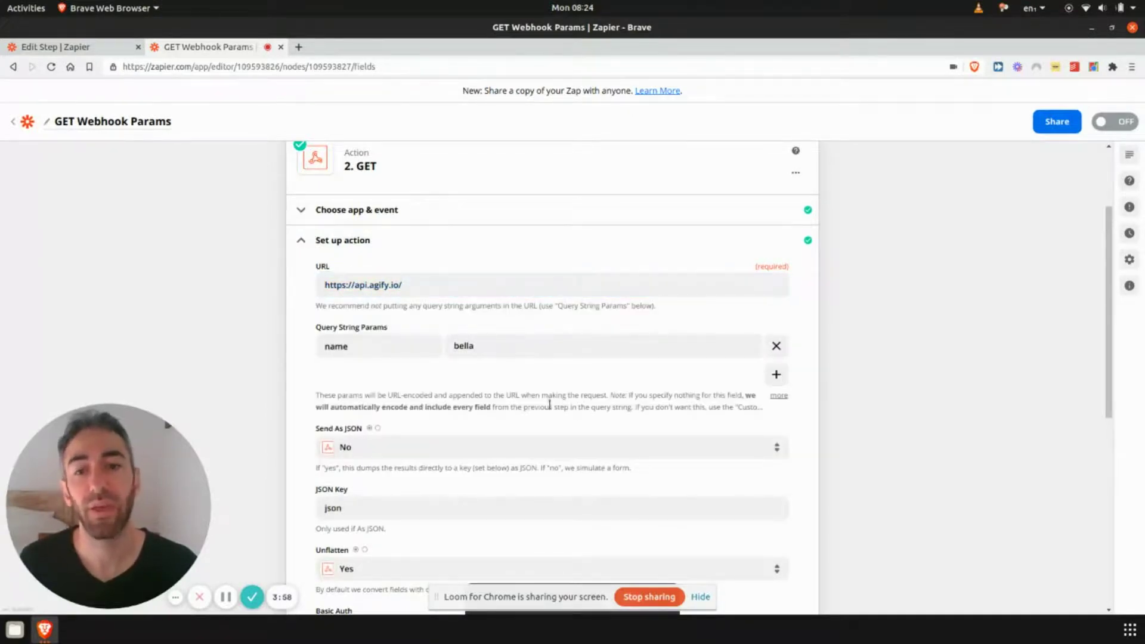
scroll(544, 409, down, 2)
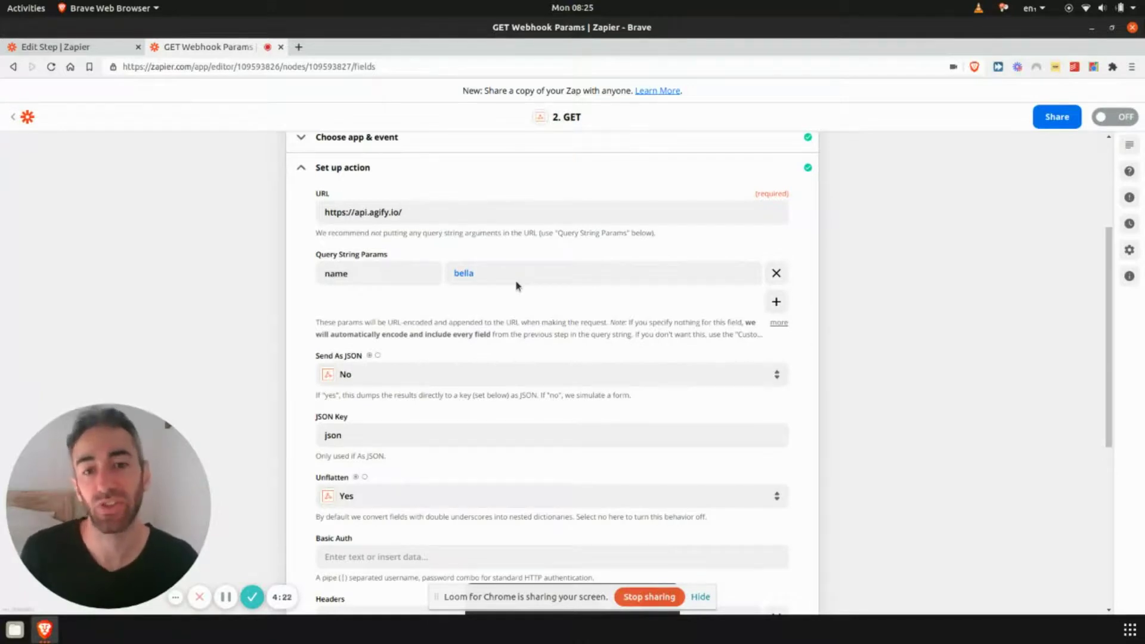
scroll(562, 343, down, 7)
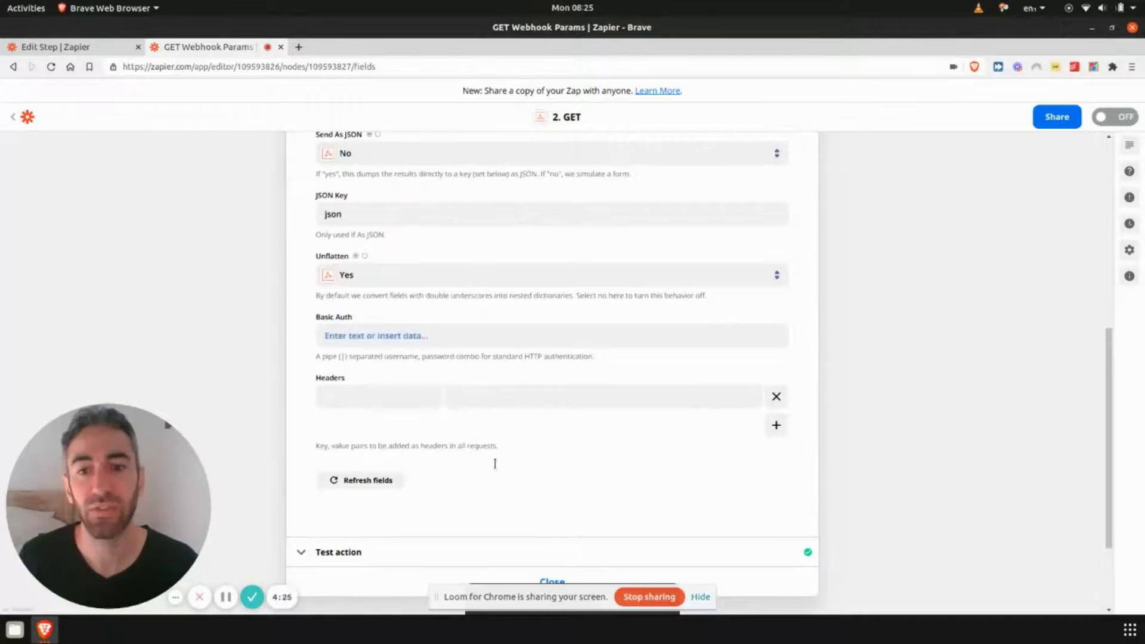
Step: Replace the name value bella with gavin and retest, getting age 62 and count 5409
scroll(670, 437, up, 7)
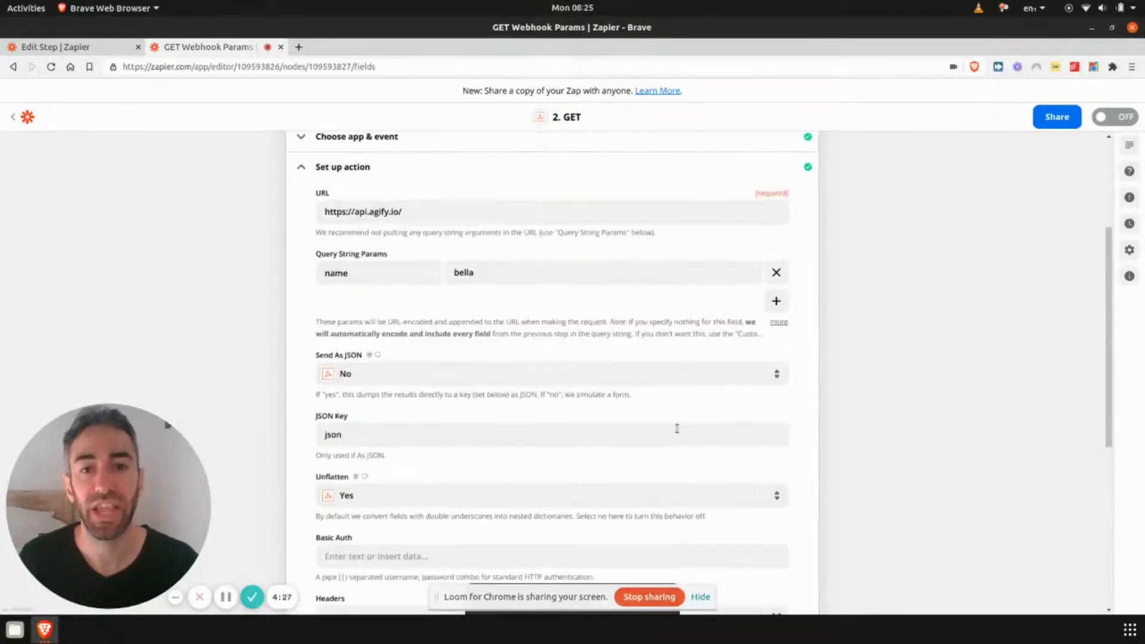
double_click(495, 271)
text(gavin)
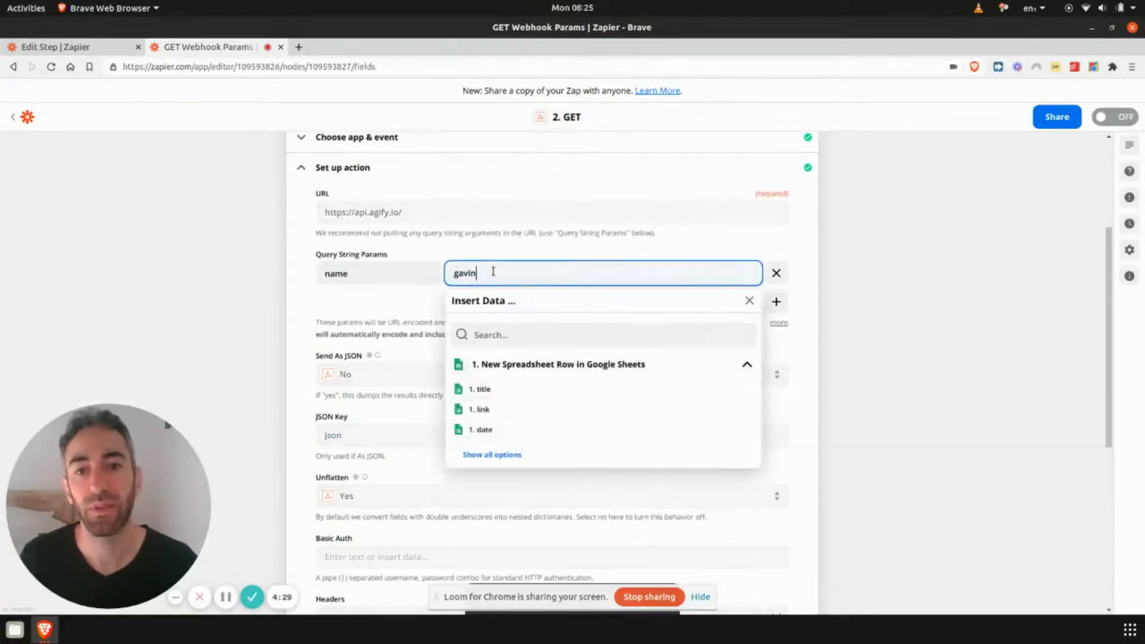
click(243, 333)
scroll(298, 370, down, 11)
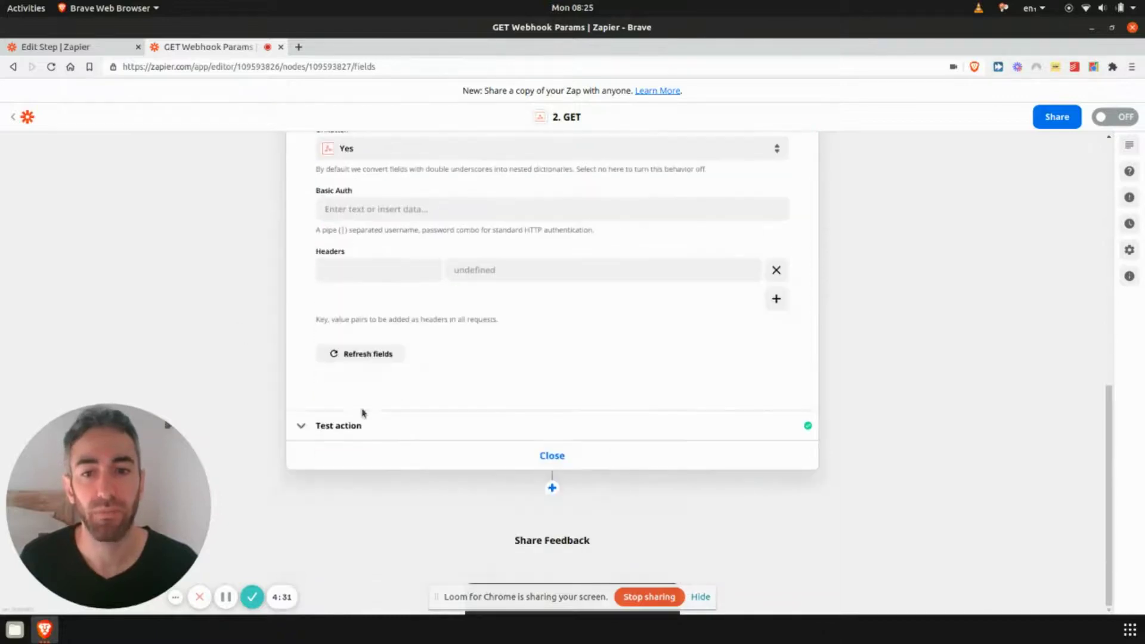
click(418, 427)
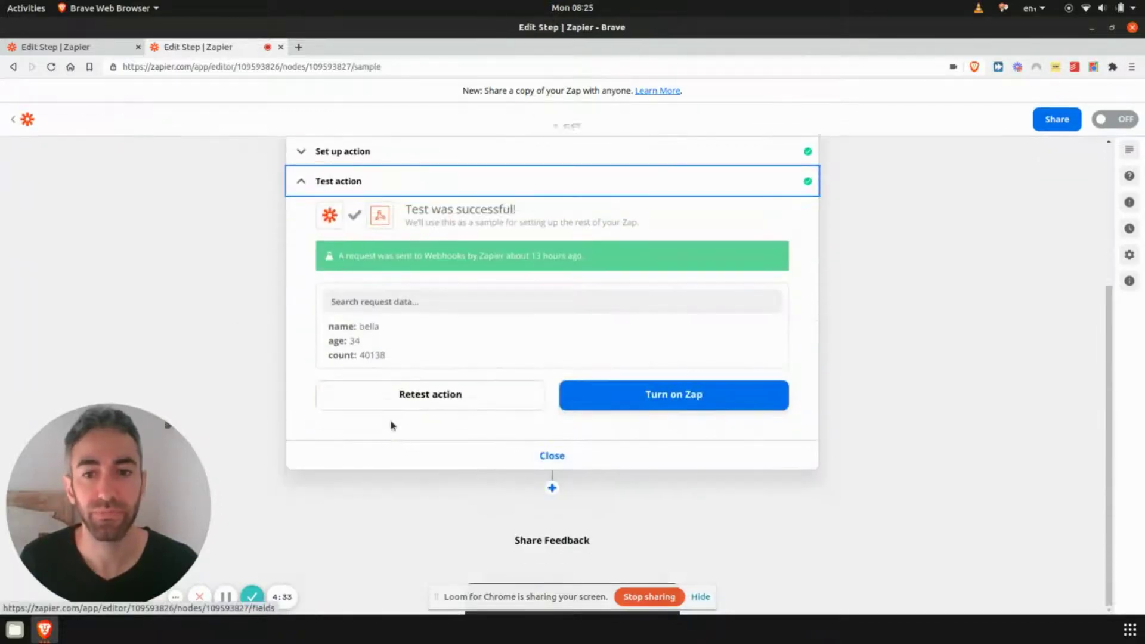
click(411, 395)
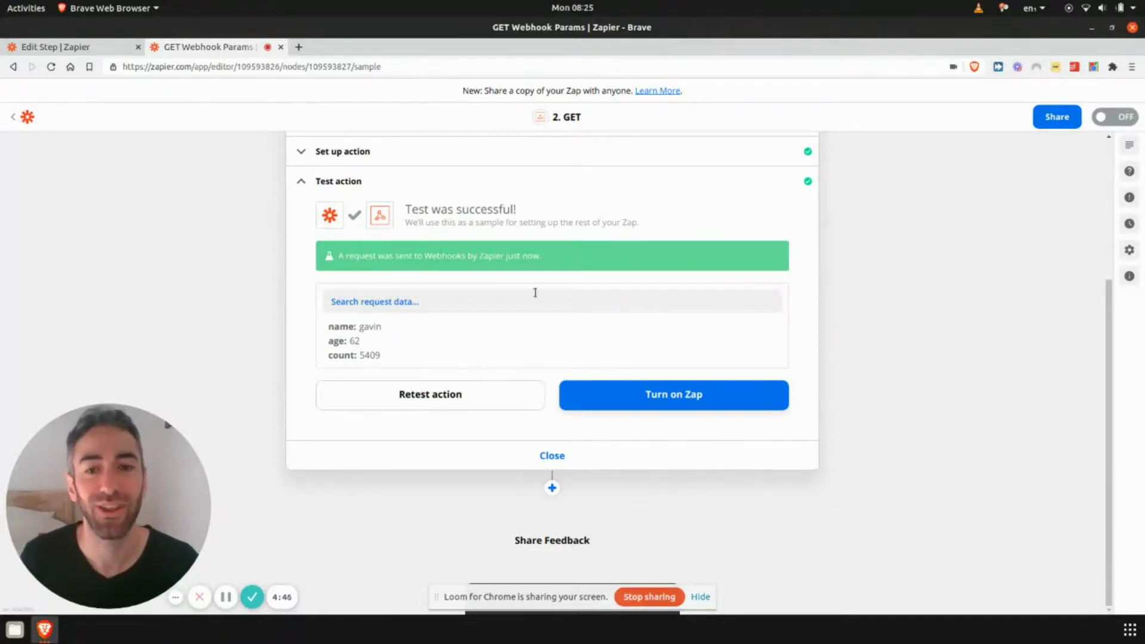
scroll(289, 376, up, 4)
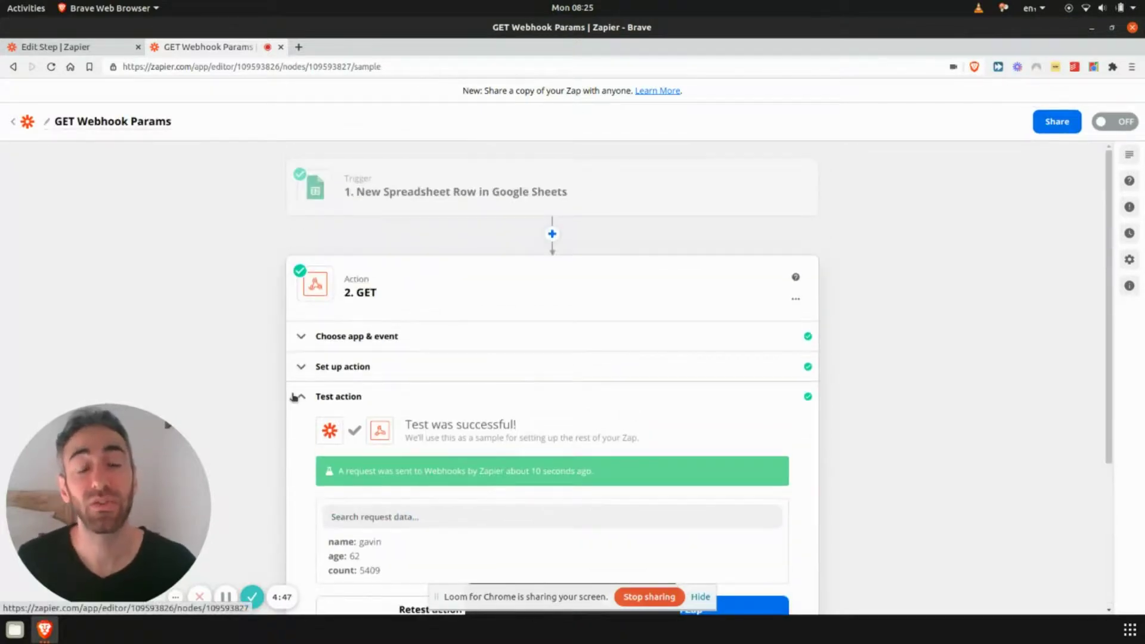